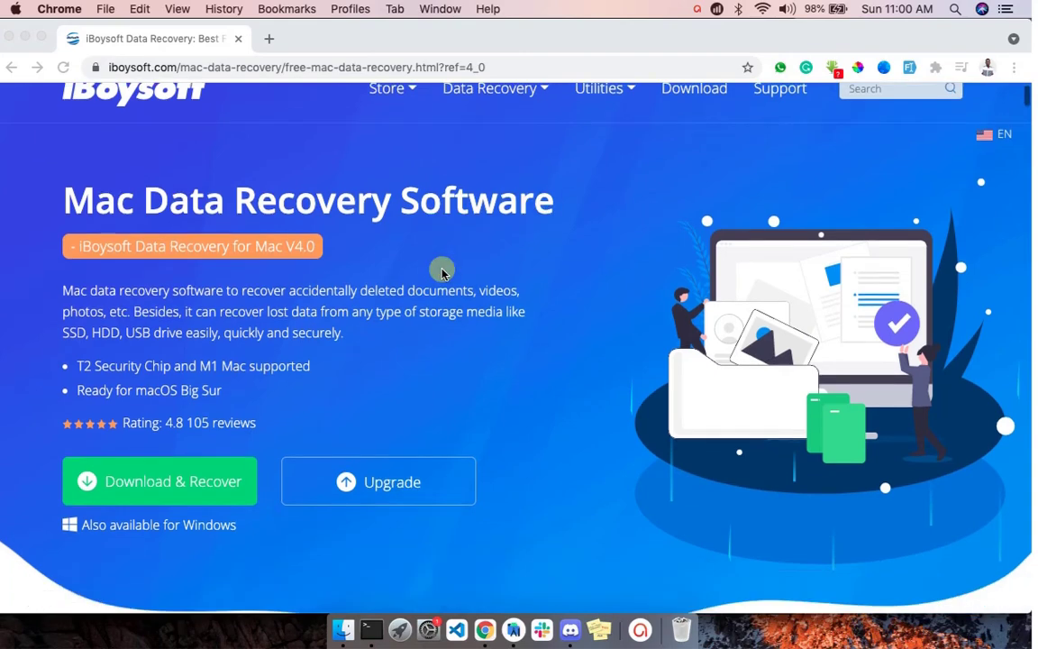
Scroll up and down through the iBoysoft Mac Data Recovery product page.
{"action": "scroll", "coordinate": [441, 272], "scroll_direction": "down", "scroll_amount": 5}
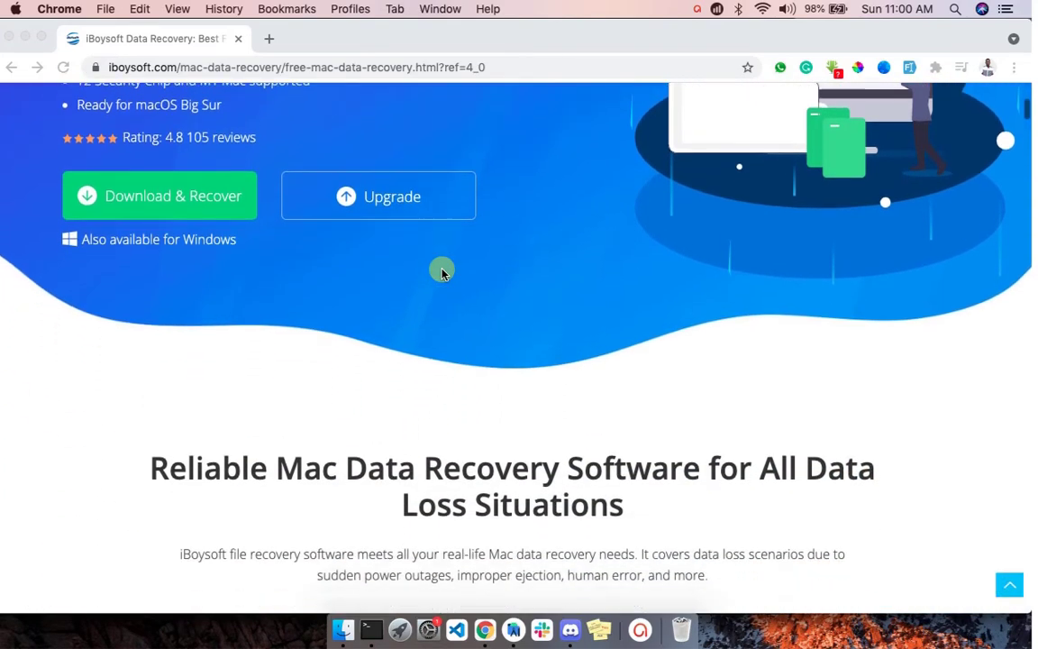
{"action": "scroll", "coordinate": [442, 272], "scroll_direction": "down", "scroll_amount": 5}
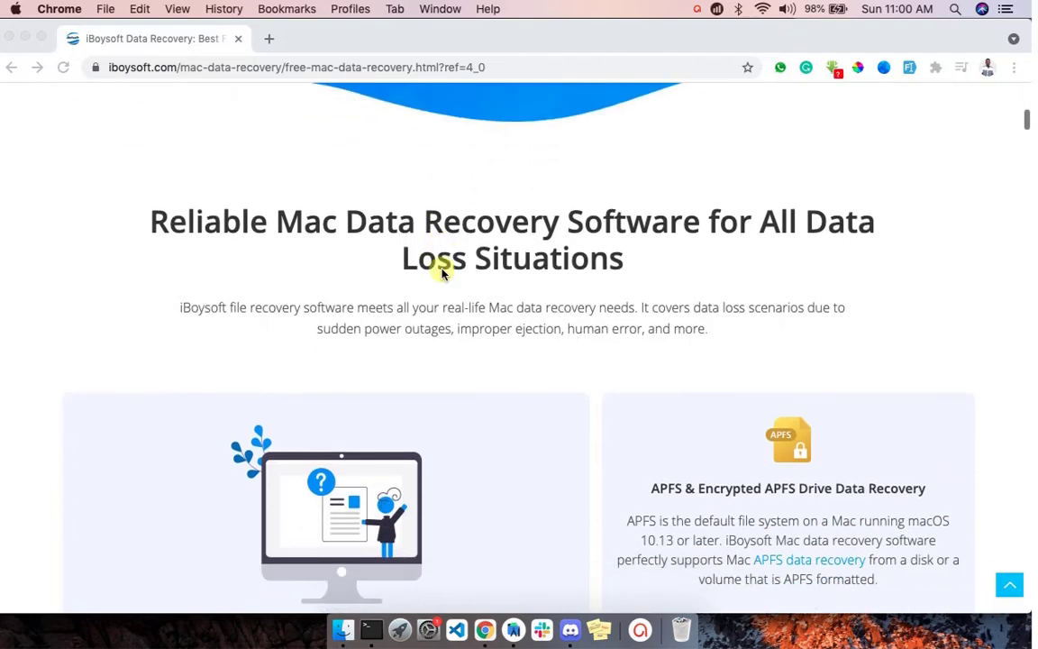
{"action": "scroll", "coordinate": [441, 272], "scroll_direction": "down", "scroll_amount": 3}
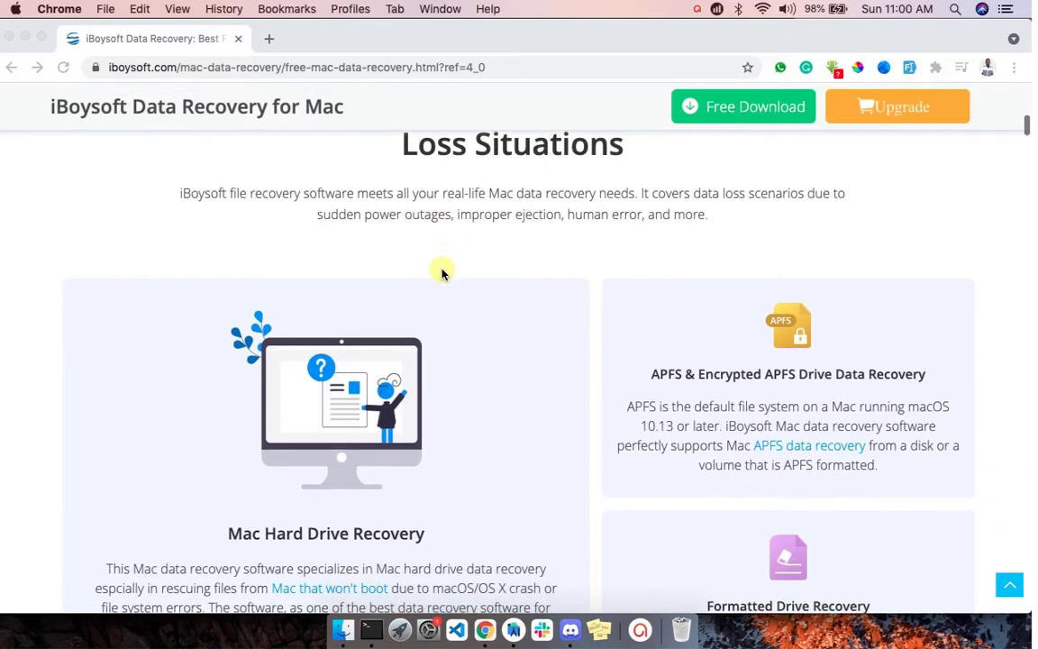
{"action": "scroll", "coordinate": [441, 273], "scroll_direction": "up", "scroll_amount": 12}
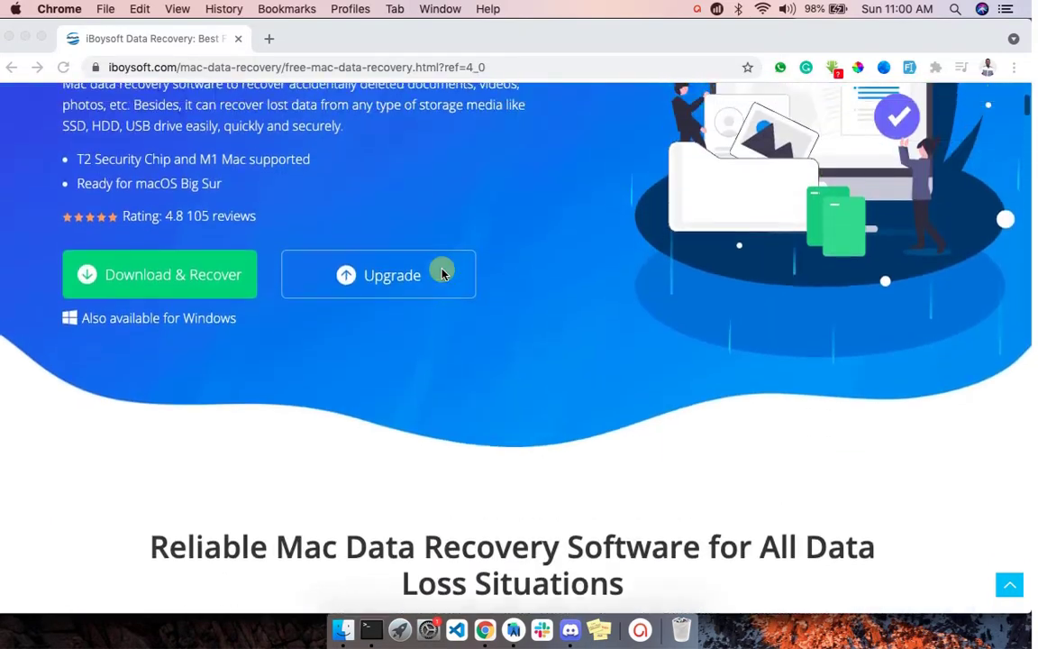
{"action": "scroll", "coordinate": [442, 272], "scroll_direction": "down", "scroll_amount": 2}
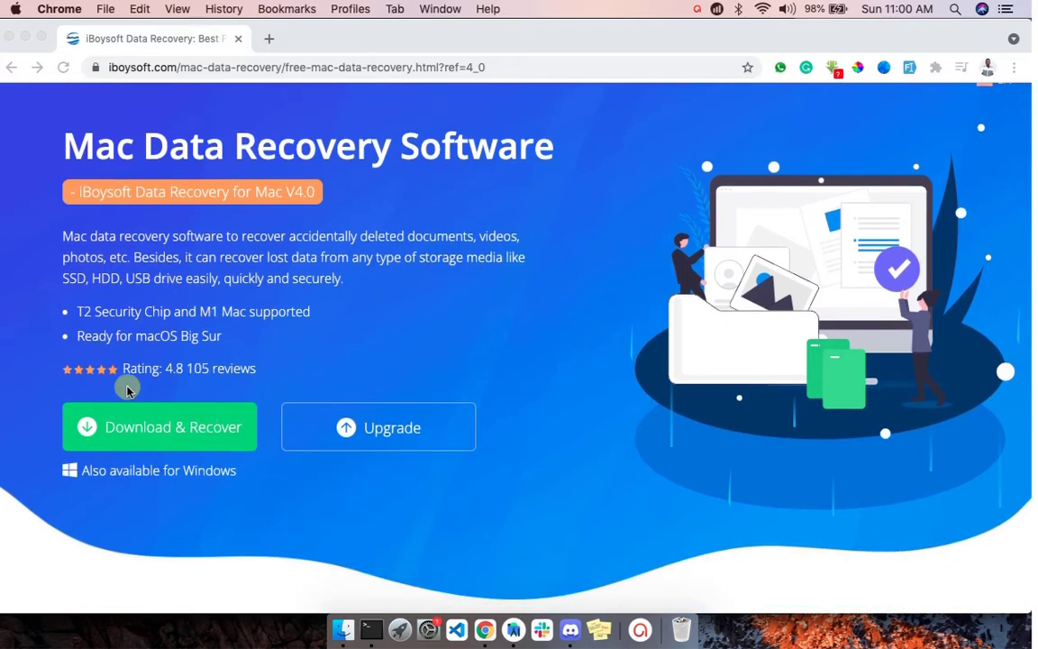
{"action": "scroll", "coordinate": [225, 389], "scroll_direction": "up", "scroll_amount": 2}
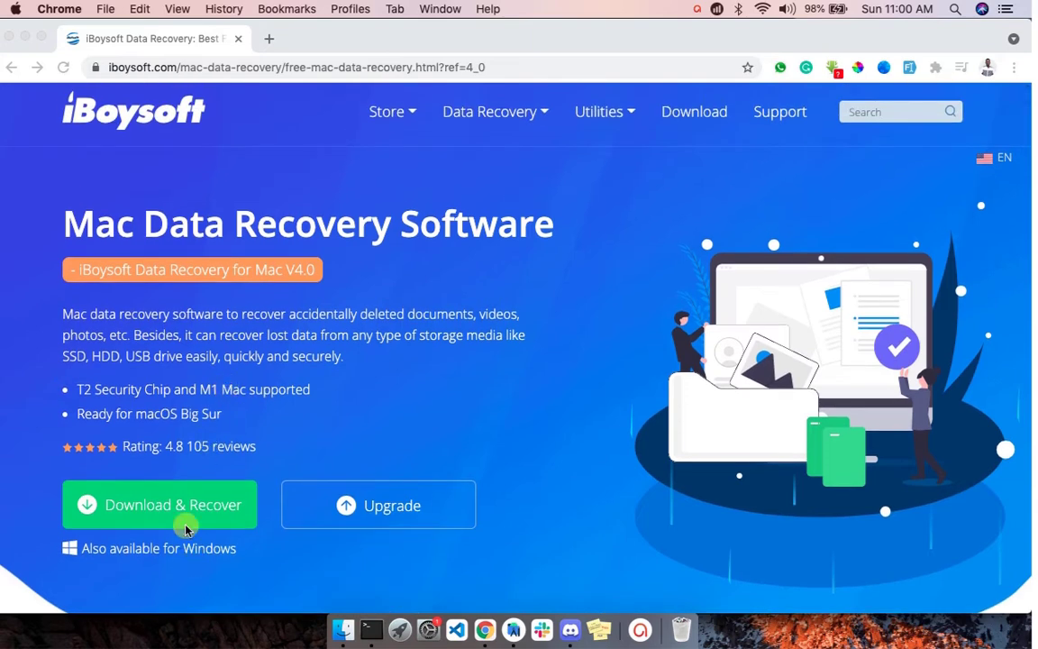
{"action": "scroll", "coordinate": [542, 386], "scroll_direction": "down", "scroll_amount": 10}
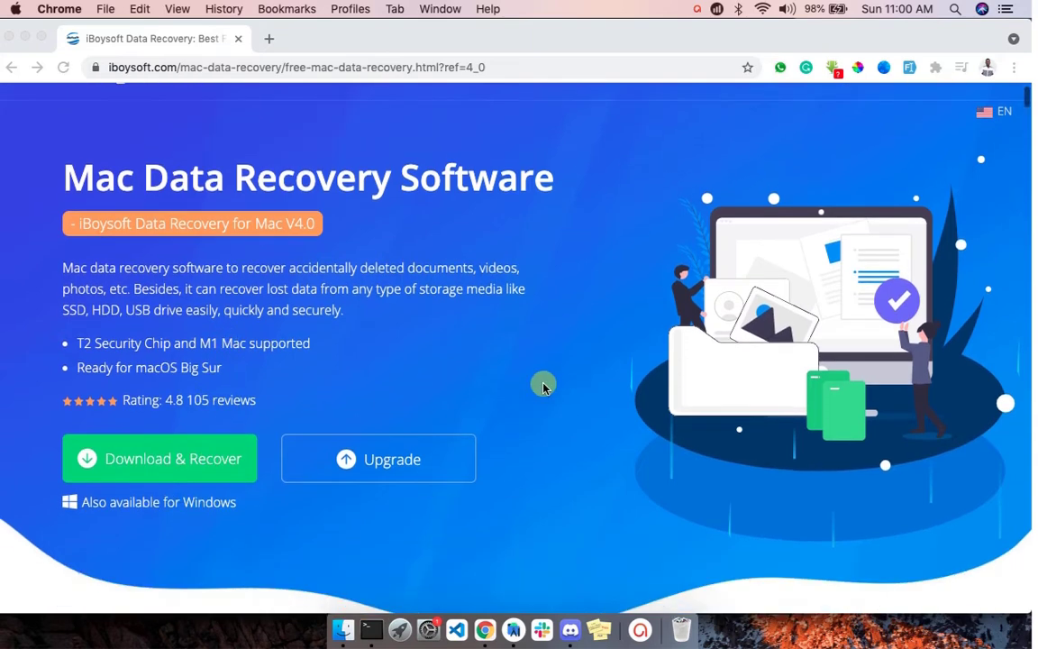
{"action": "scroll", "coordinate": [542, 387], "scroll_direction": "down", "scroll_amount": 8}
{"action": "scroll", "coordinate": [543, 386], "scroll_direction": "up", "scroll_amount": 10}
{"action": "scroll", "coordinate": [542, 386], "scroll_direction": "up", "scroll_amount": 10}
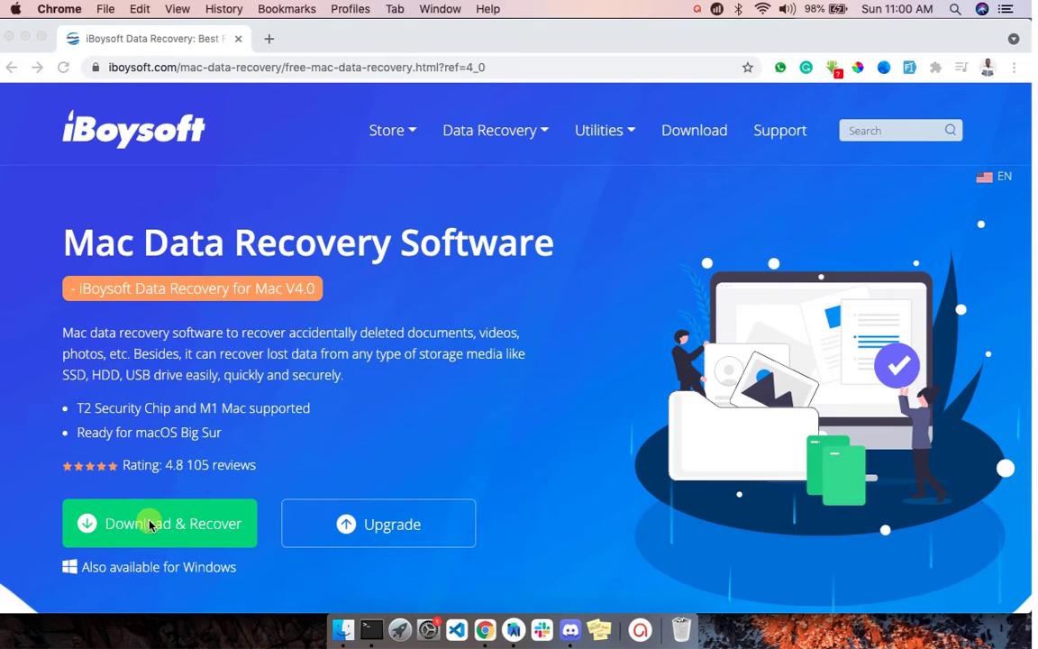
{"action": "scroll", "coordinate": [144, 518], "scroll_direction": "down", "scroll_amount": 3}
Download the iBoysoft Data Recovery installer and view iboysoftdatarecovery.dmg in the Downloads folder.
{"action": "left_click", "coordinate": [200, 383]}
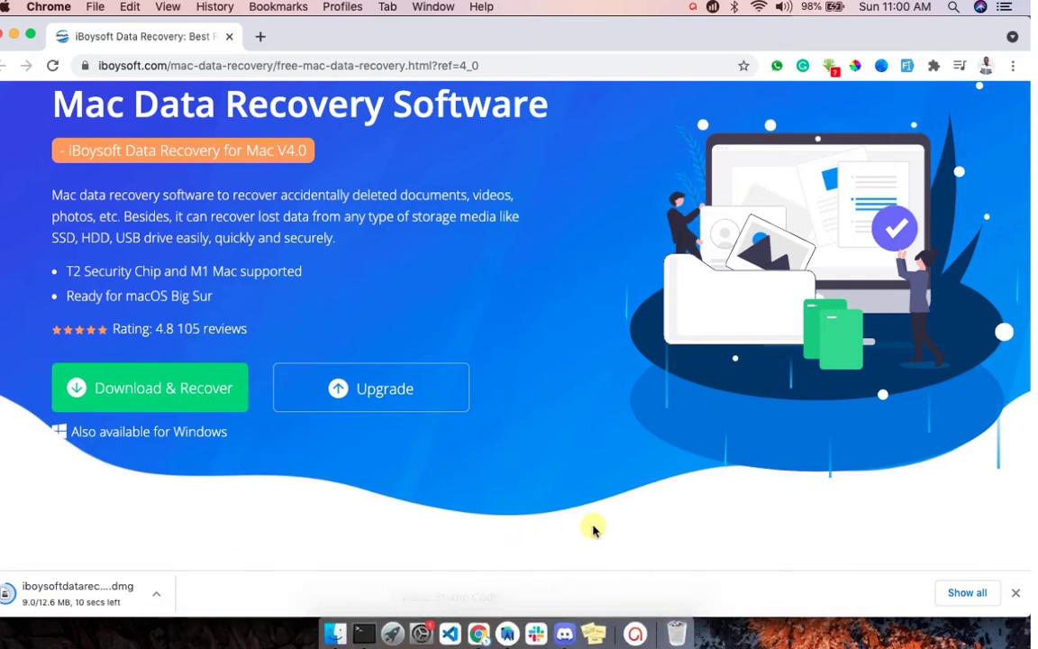
{"action": "left_click", "coordinate": [335, 624]}
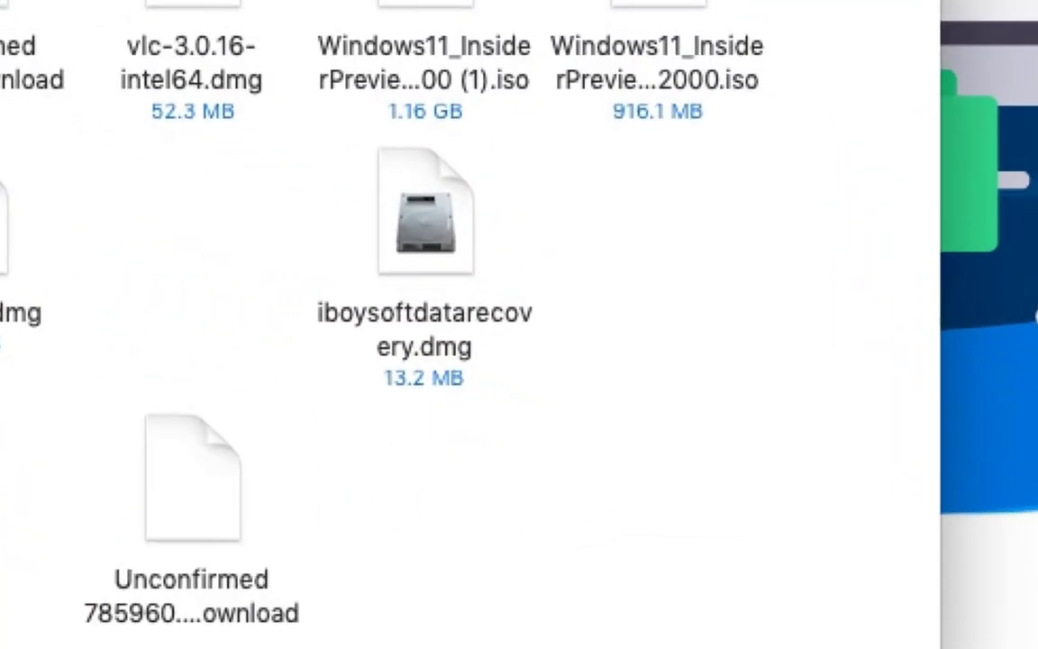
{"action": "left_click", "coordinate": [748, 581]}
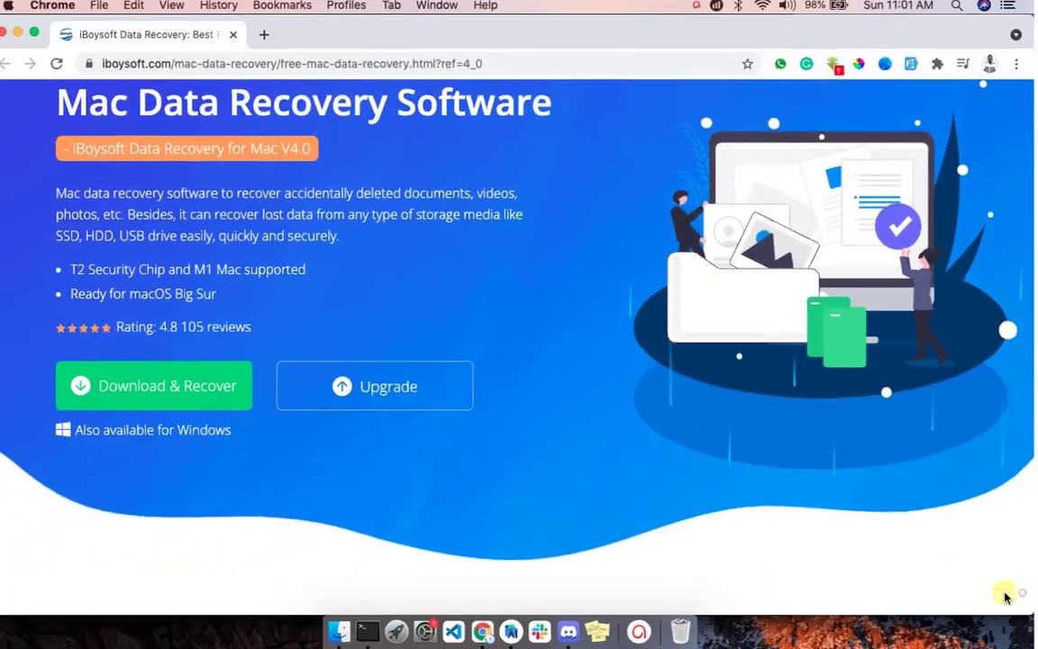
{"action": "left_click", "coordinate": [342, 630]}
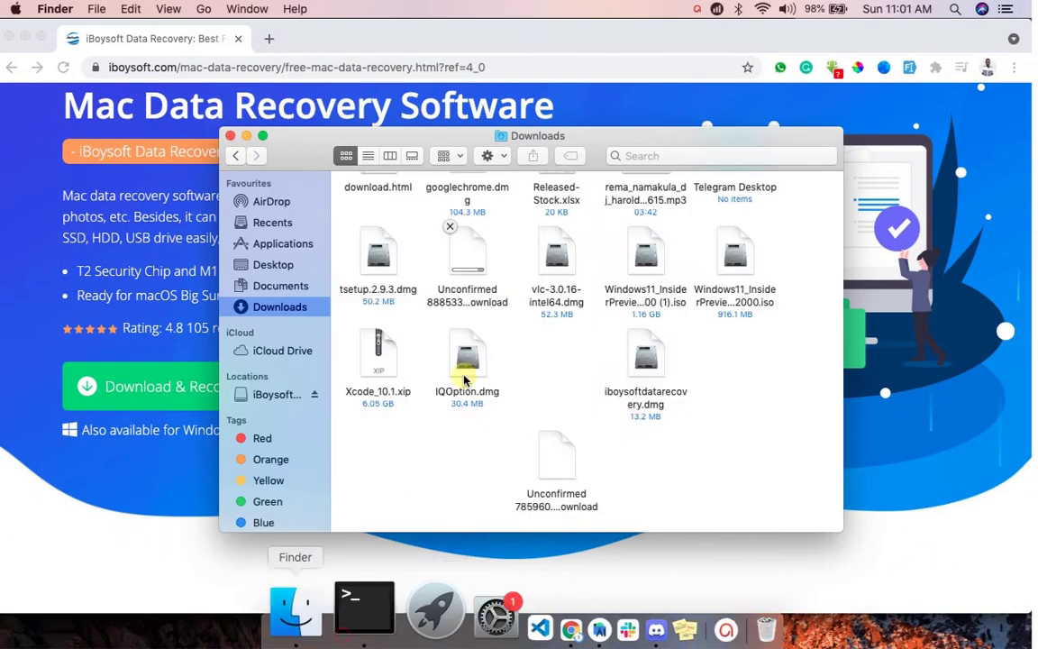
Install iBoysoft Data Recovery from the .dmg into Applications and close the installer.
{"action": "left_click", "coordinate": [647, 365]}
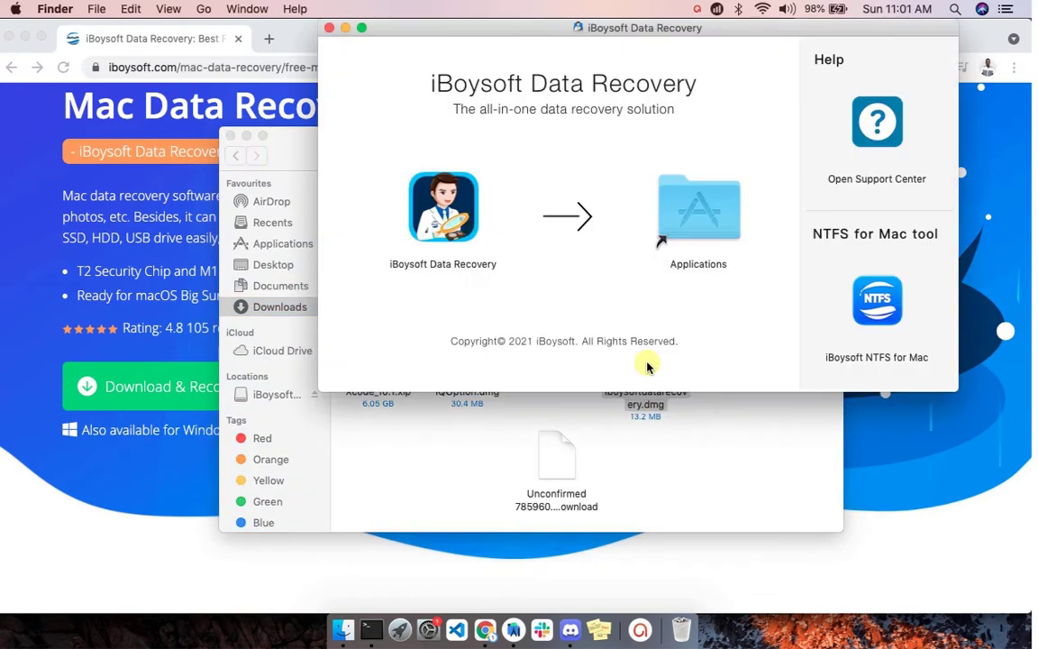
{"action": "left_click_drag", "start_coordinate": [443, 214], "coordinate": [683, 216]}
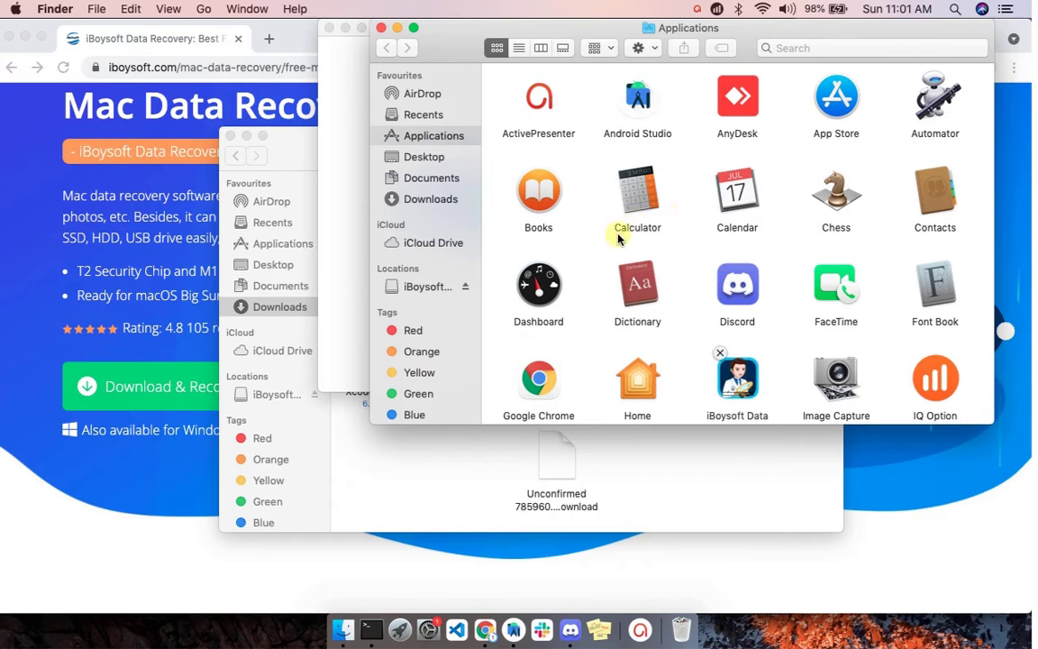
{"action": "scroll", "coordinate": [618, 238], "scroll_direction": "down", "scroll_amount": 3}
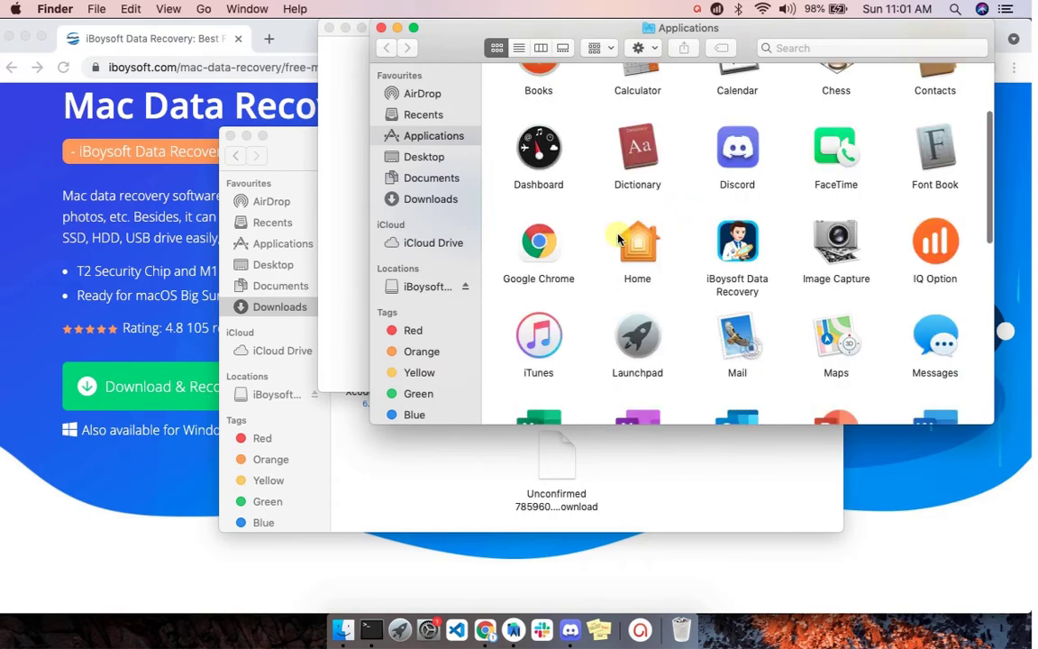
{"action": "left_click", "coordinate": [365, 324]}
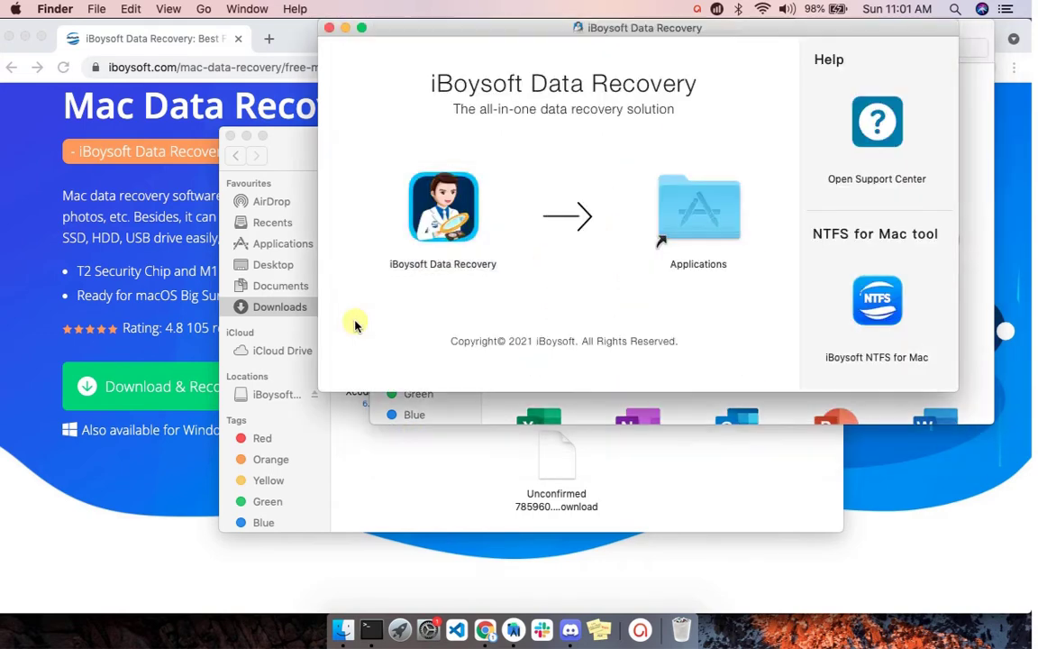
{"action": "left_click", "coordinate": [328, 29]}
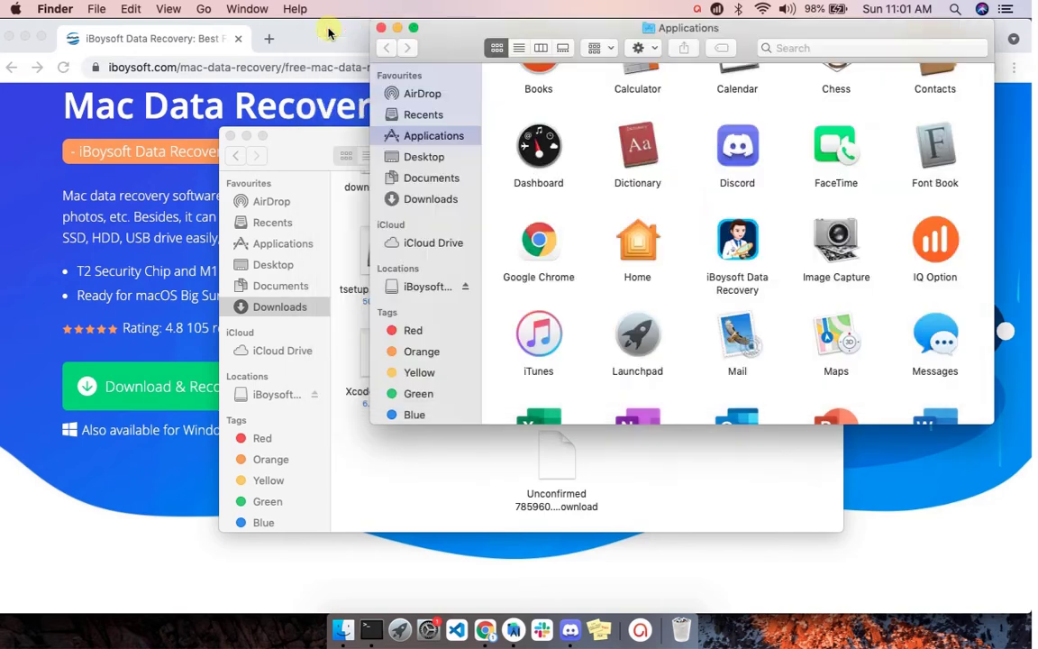
Launch iBoysoft Data Recovery from Applications and confirm opening the downloaded app.
{"action": "double_click", "coordinate": [735, 258]}
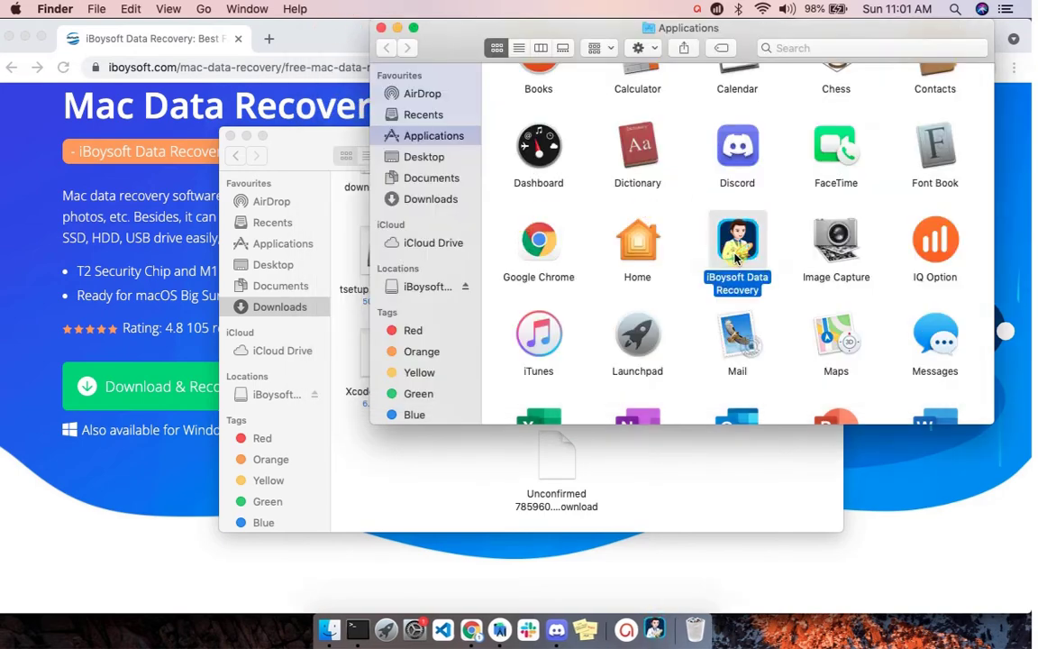
{"action": "left_click", "coordinate": [381, 32]}
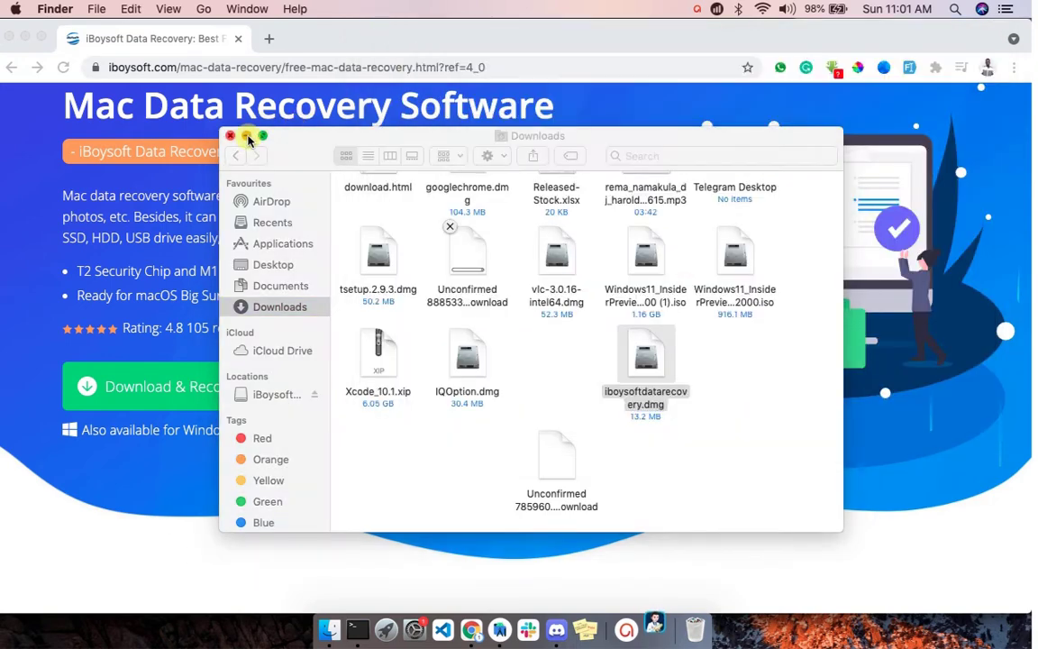
{"action": "left_click", "coordinate": [247, 136]}
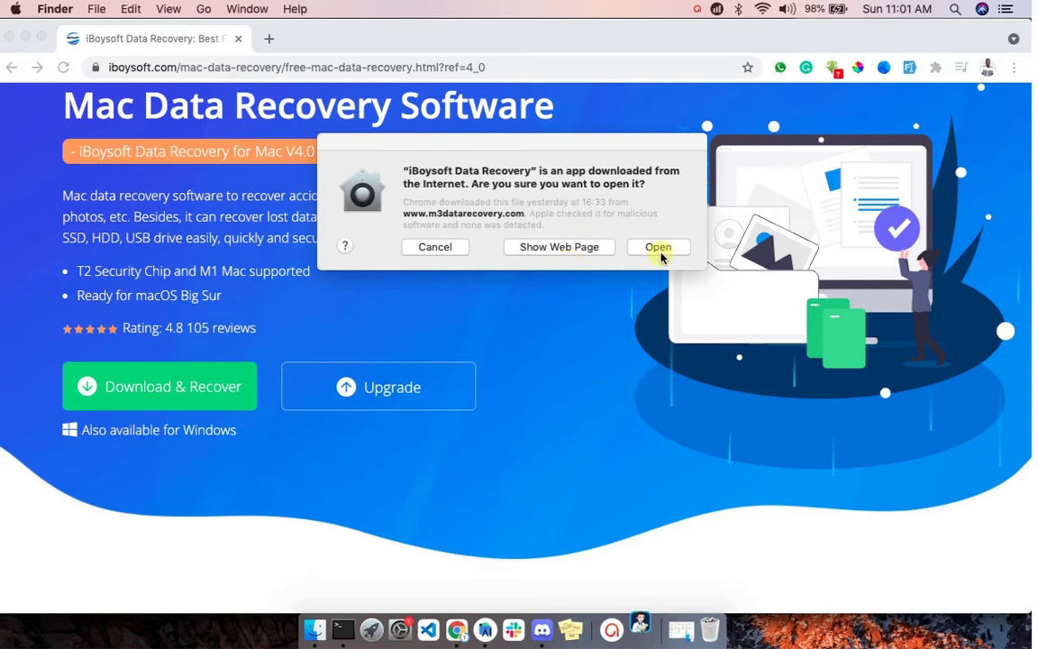
{"action": "left_click", "coordinate": [658, 248]}
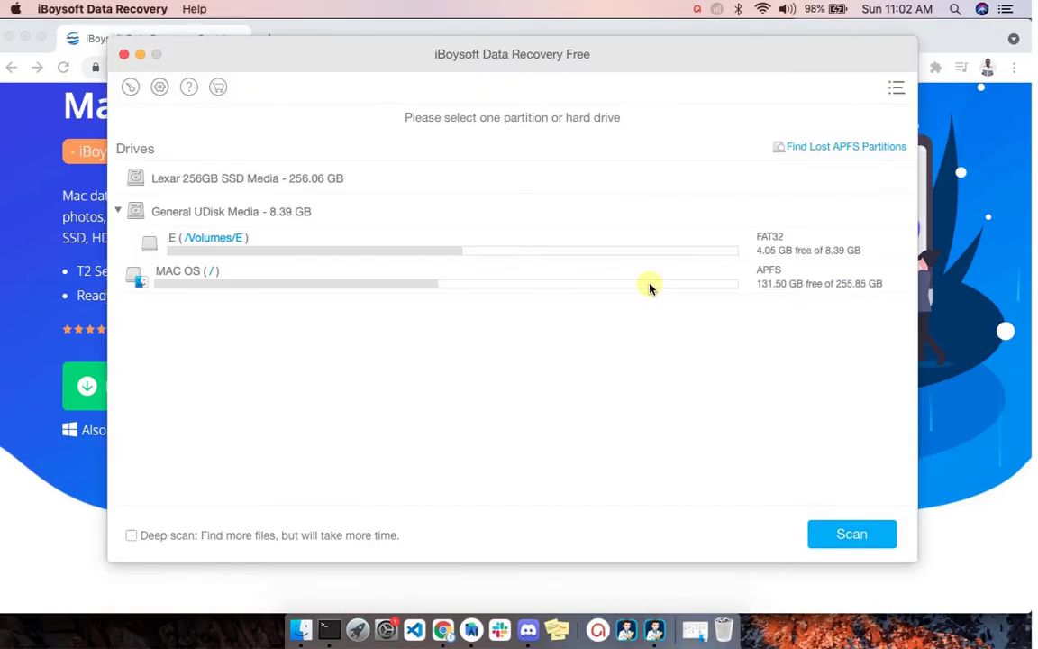
Select the 8.39 GB General UDisk Media drive and scan it for lost files.
{"action": "left_click", "coordinate": [196, 213]}
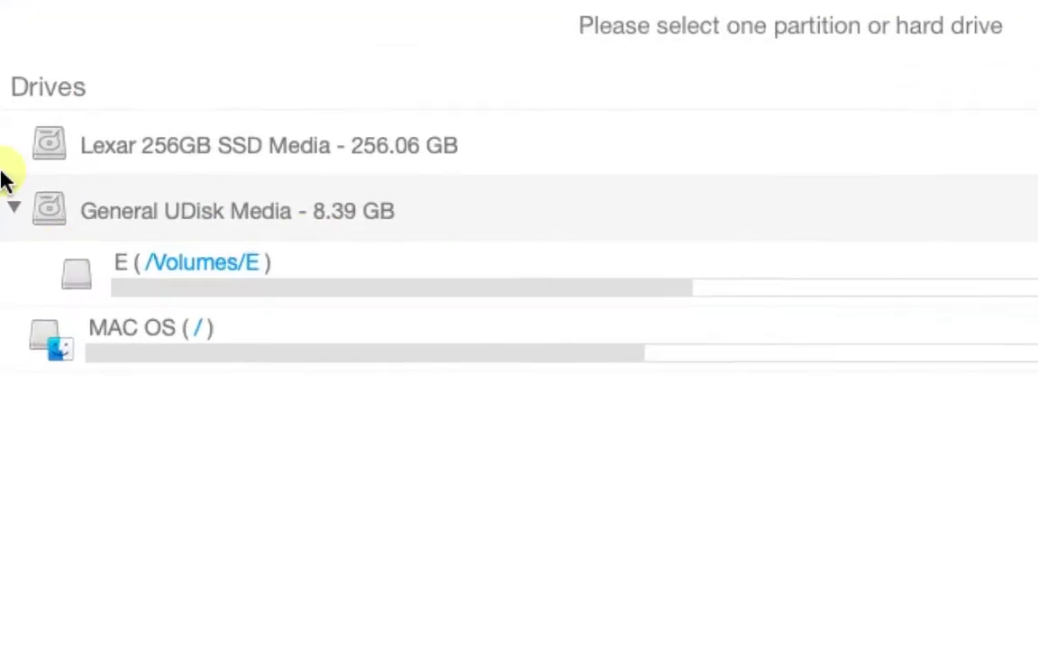
{"action": "left_click", "coordinate": [183, 221]}
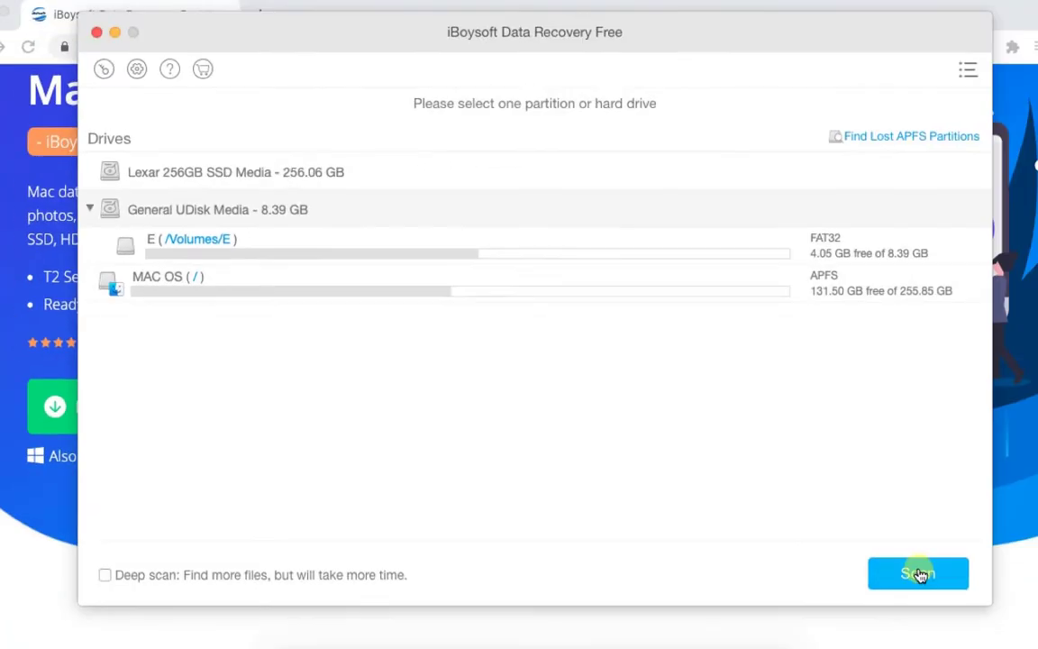
{"action": "left_click", "coordinate": [919, 575]}
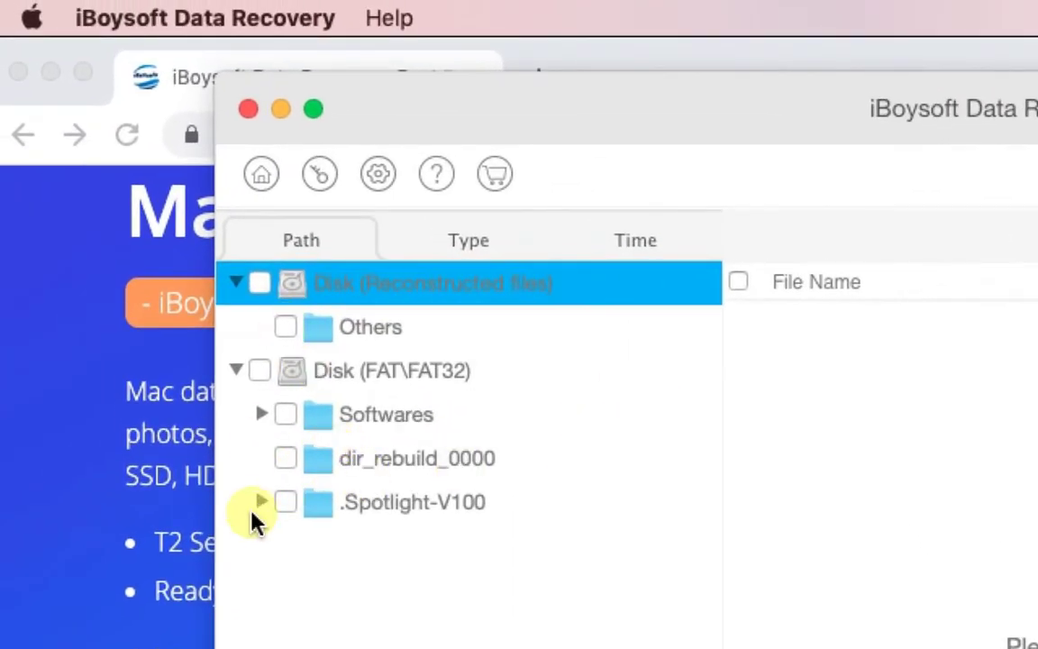
Browse the scan results by file type and list the Others category.
{"action": "left_click", "coordinate": [261, 414]}
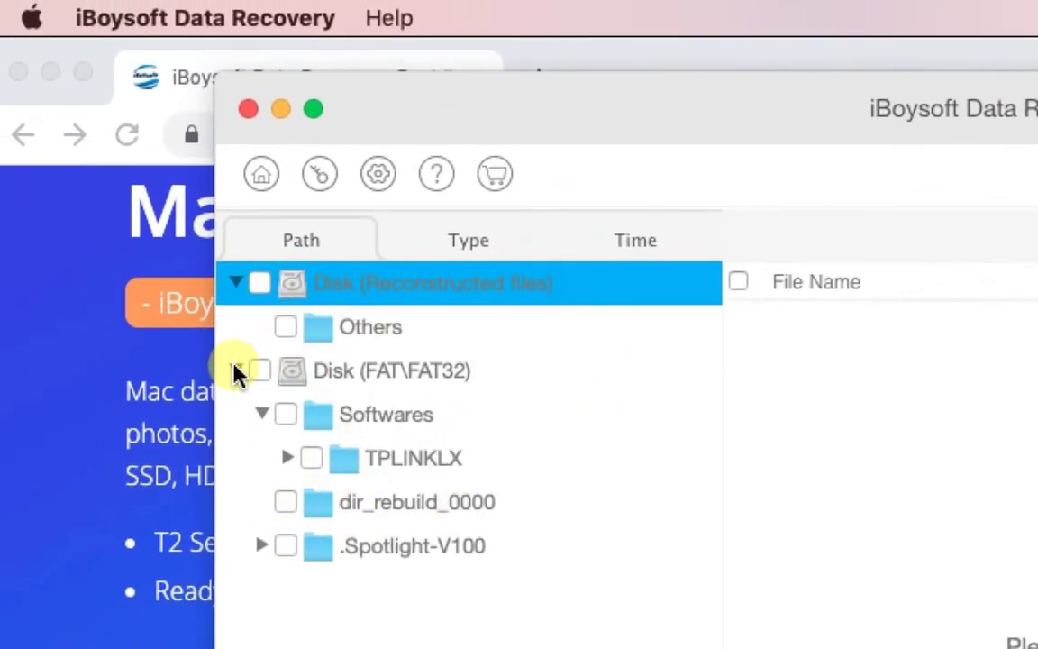
{"action": "left_click", "coordinate": [237, 370]}
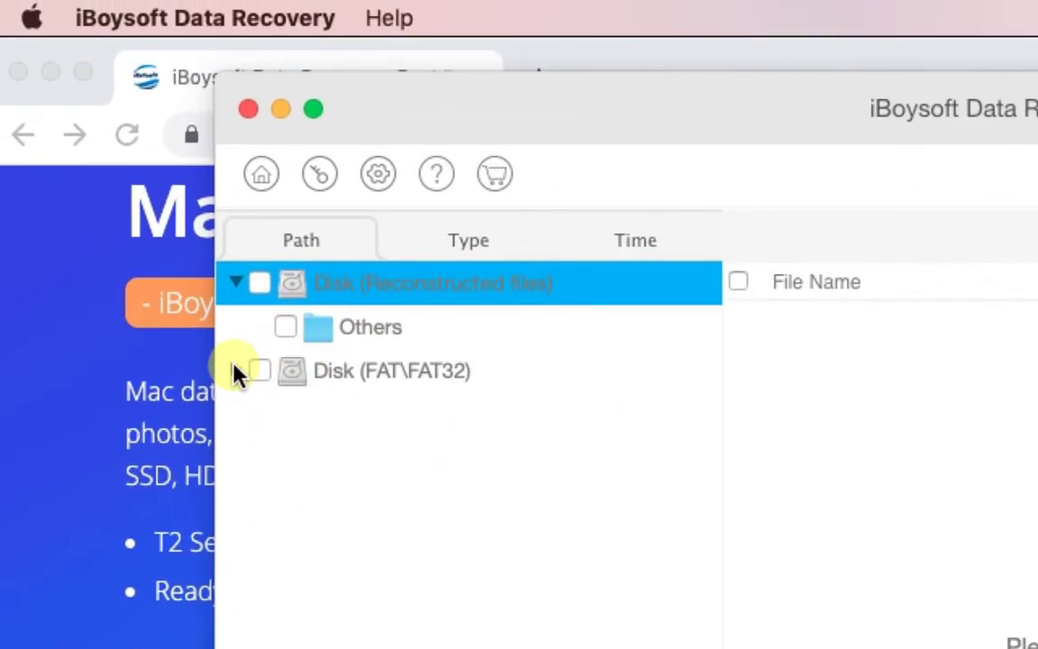
{"action": "left_click", "coordinate": [449, 249]}
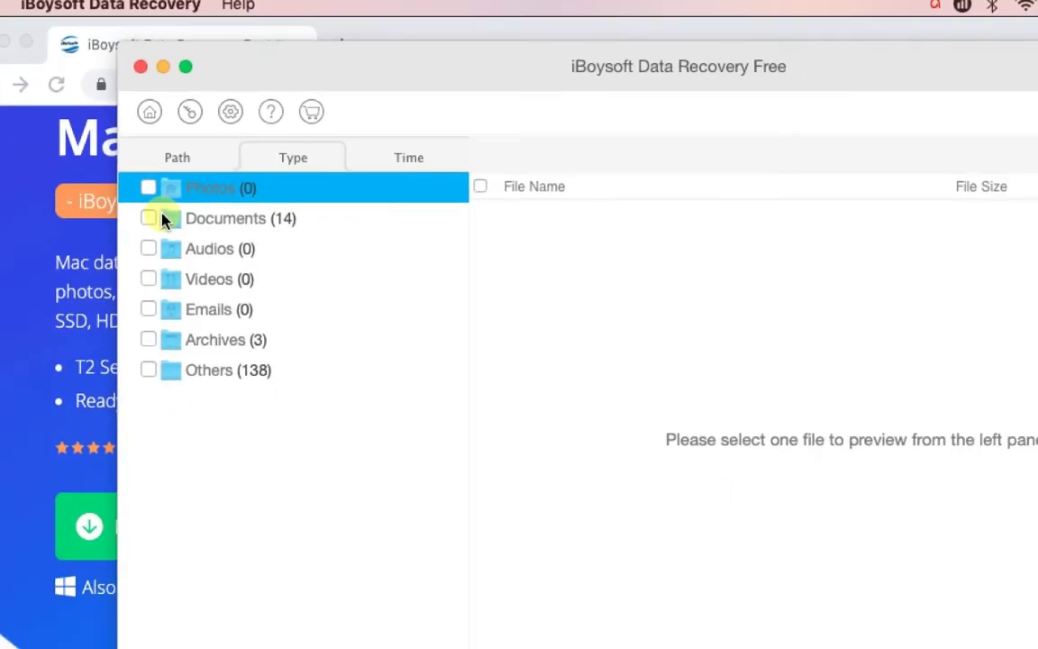
{"action": "left_click", "coordinate": [286, 328]}
{"action": "left_click", "coordinate": [140, 282]}
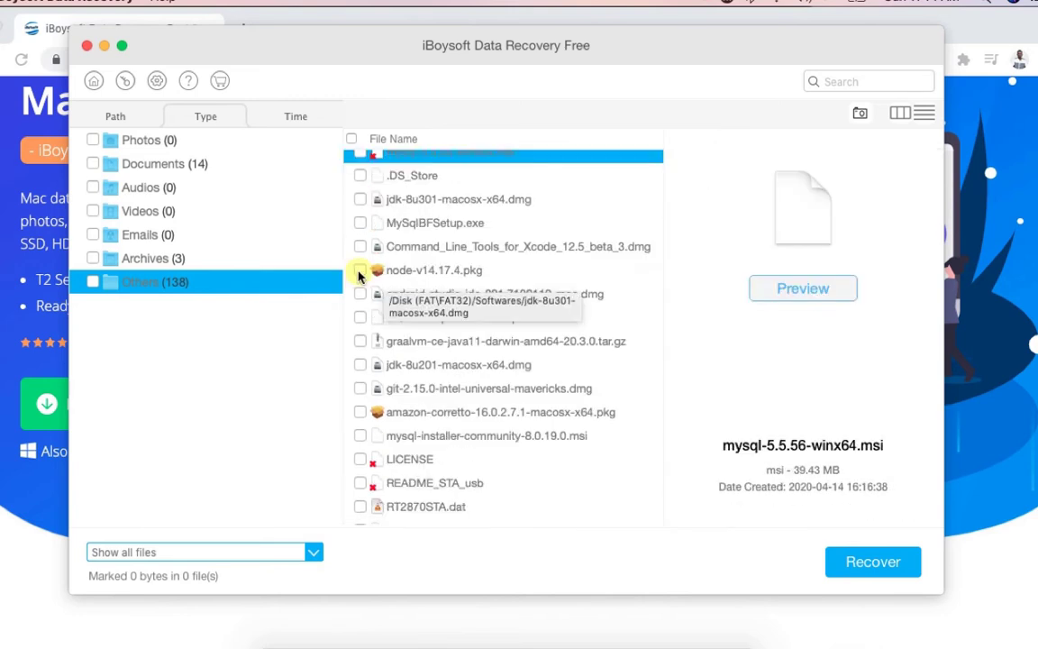
Mark node-v14.17.4.pkg and the android-studio disk image, leaving amazon-corretto unmarked.
{"action": "left_click", "coordinate": [359, 270]}
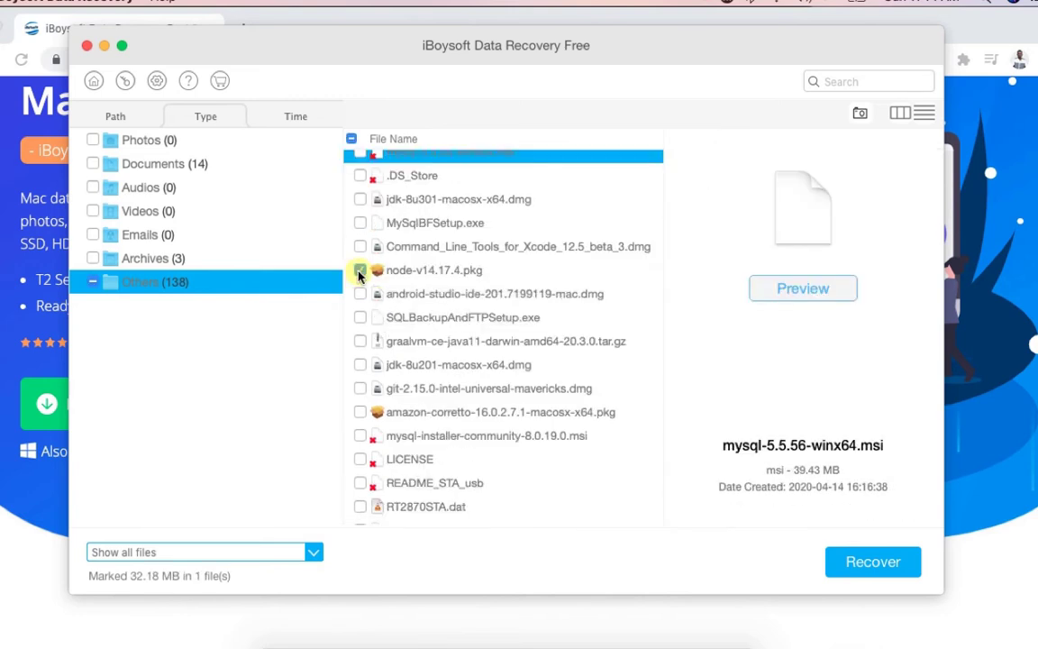
{"action": "left_click", "coordinate": [373, 270]}
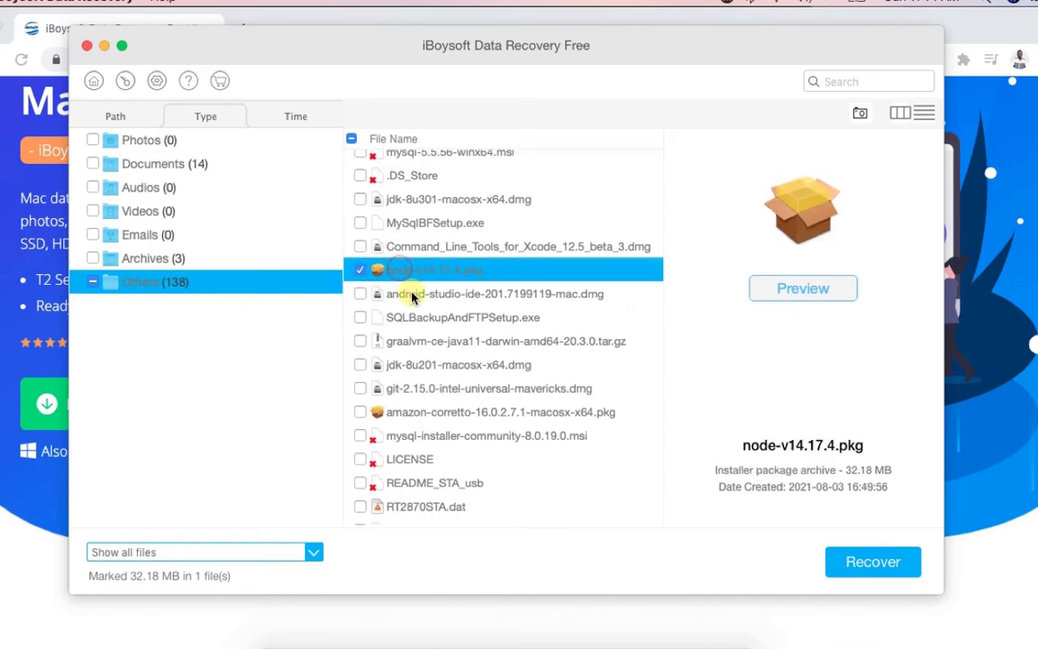
{"action": "left_click", "coordinate": [359, 295]}
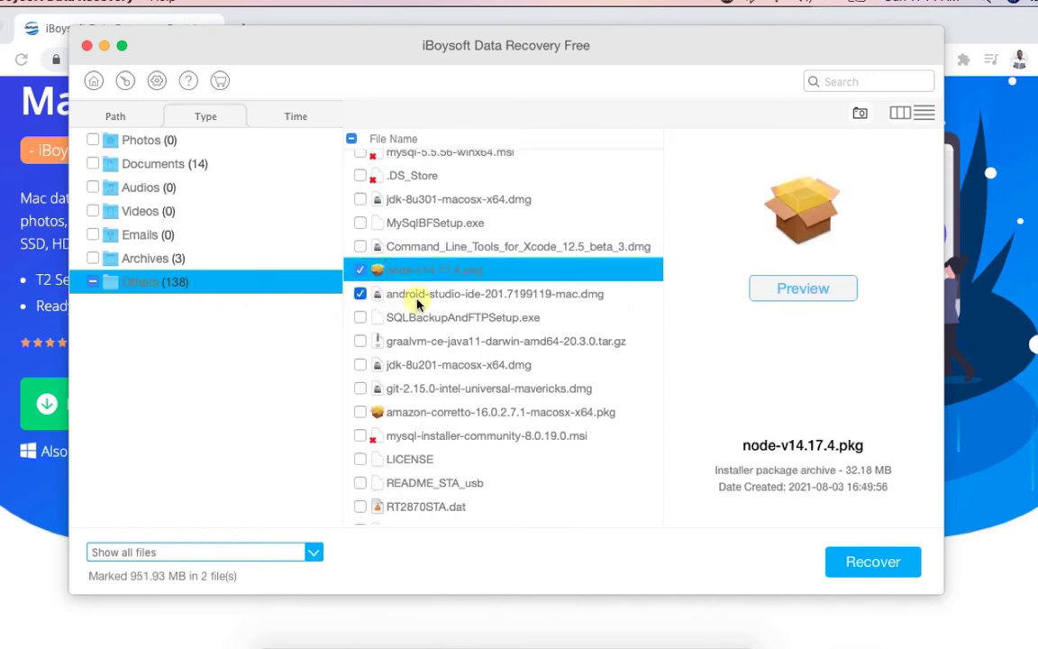
{"action": "left_click", "coordinate": [359, 294]}
{"action": "left_click", "coordinate": [436, 294]}
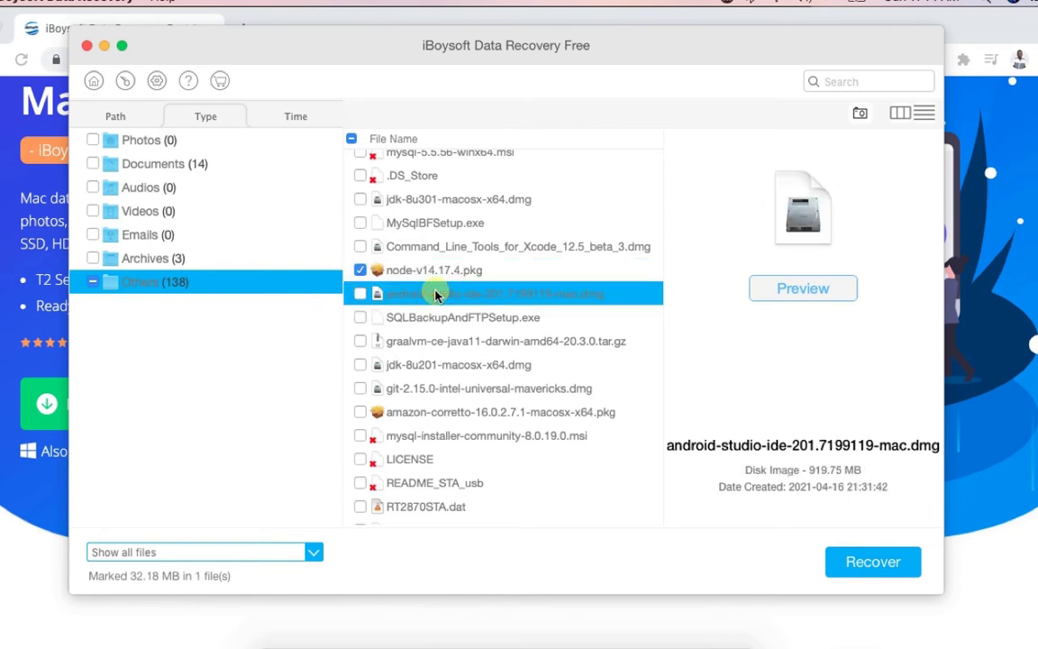
{"action": "left_click", "coordinate": [359, 294]}
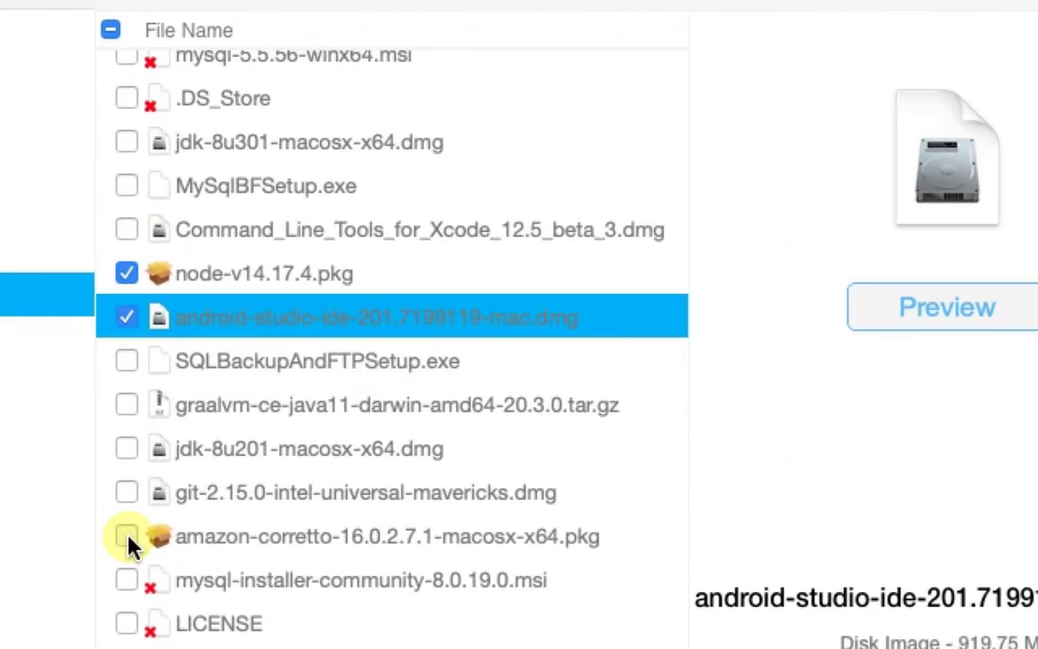
{"action": "left_click", "coordinate": [127, 537]}
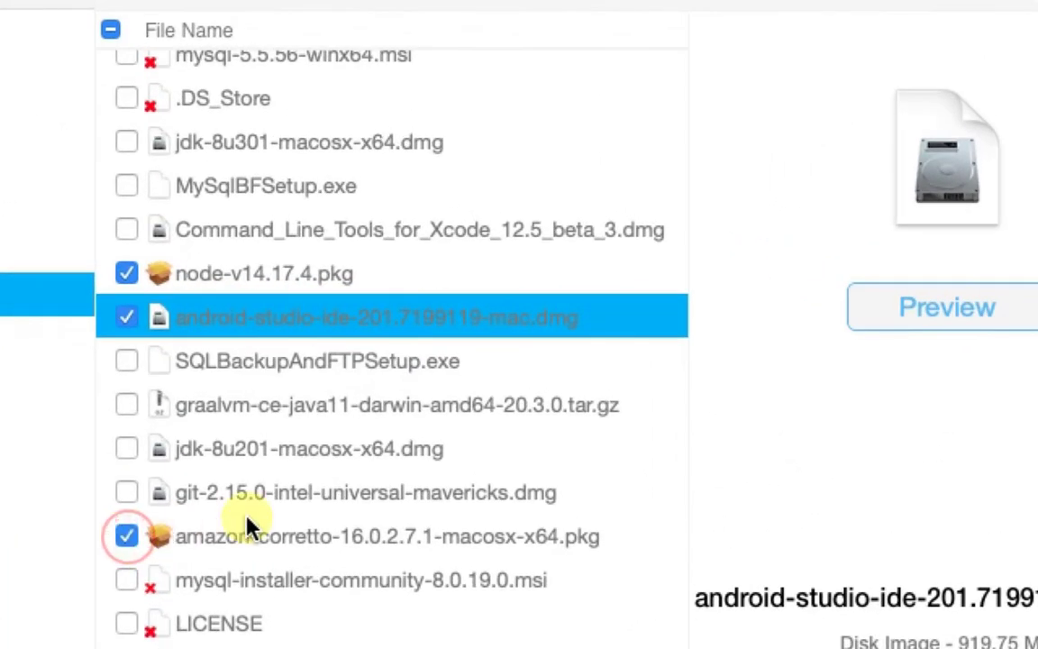
{"action": "left_click", "coordinate": [127, 536]}
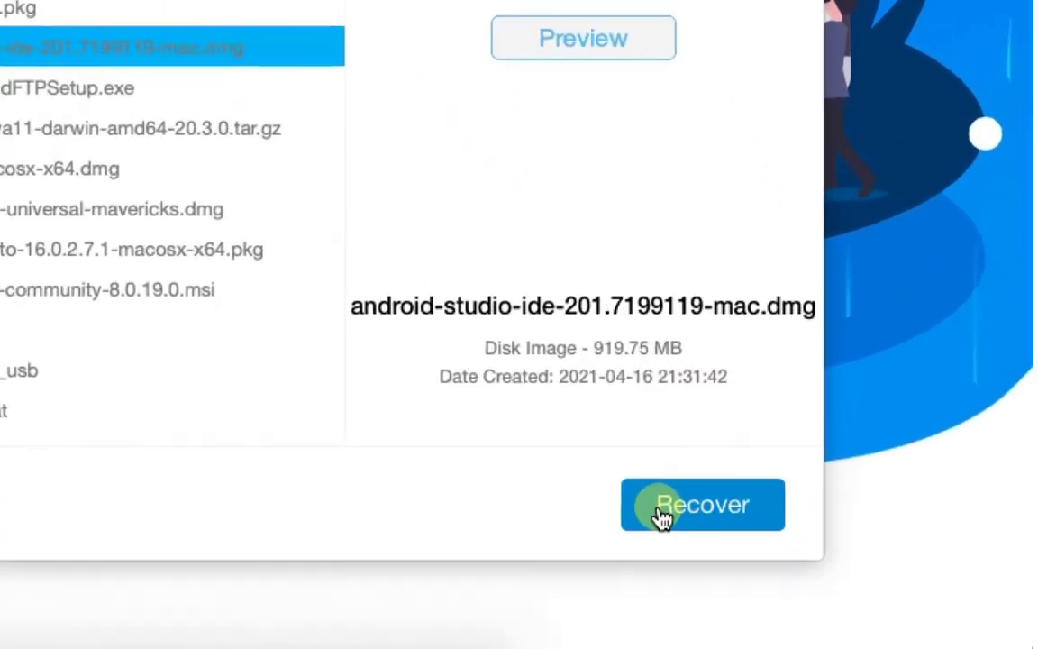
Recover the two marked files (951.93 MB) into the Documents/tutorials folder.
{"action": "left_click", "coordinate": [662, 515]}
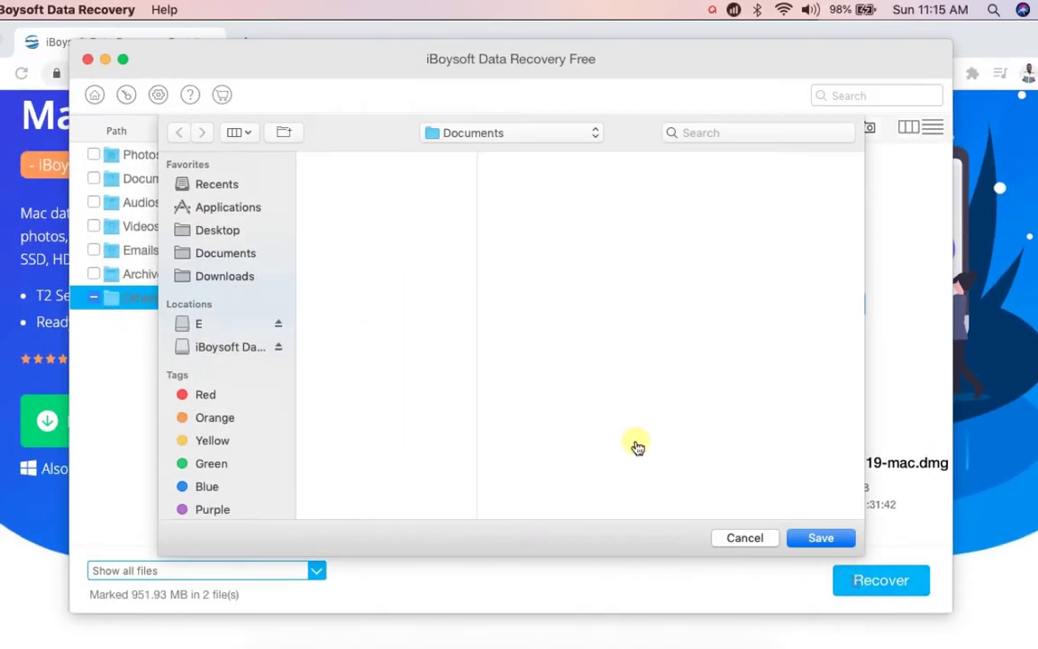
{"action": "left_click", "coordinate": [225, 277]}
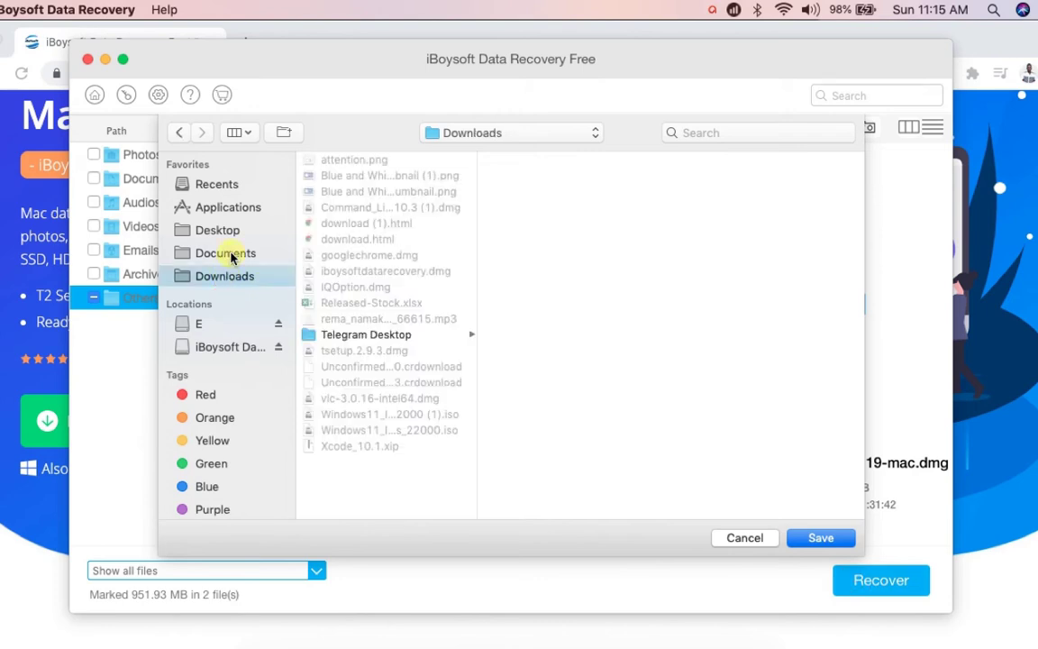
{"action": "left_click", "coordinate": [230, 255]}
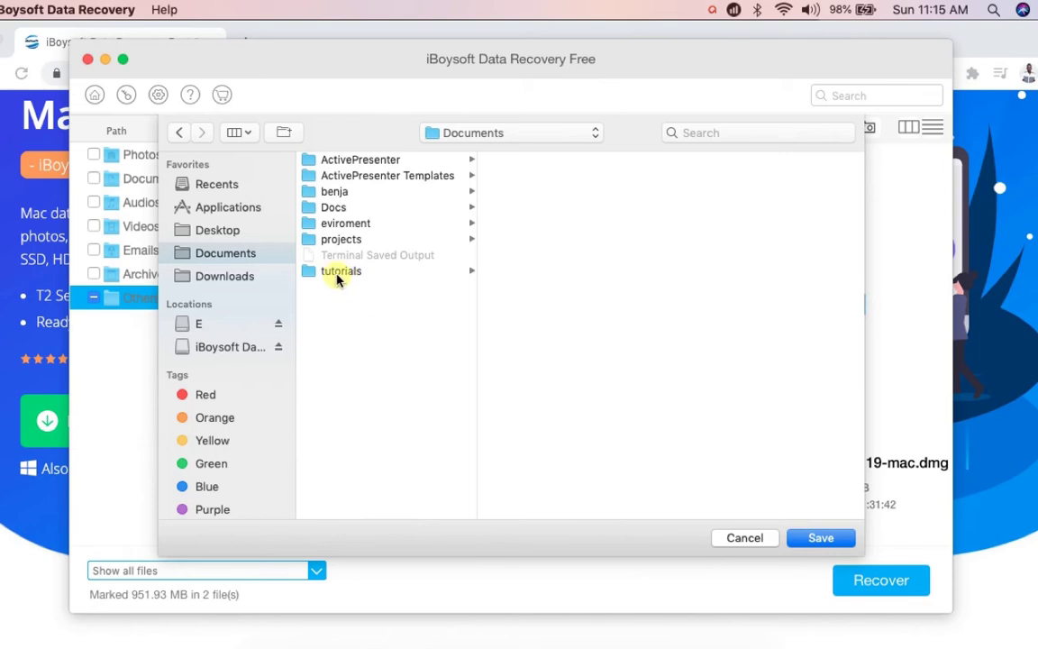
{"action": "left_click", "coordinate": [339, 272]}
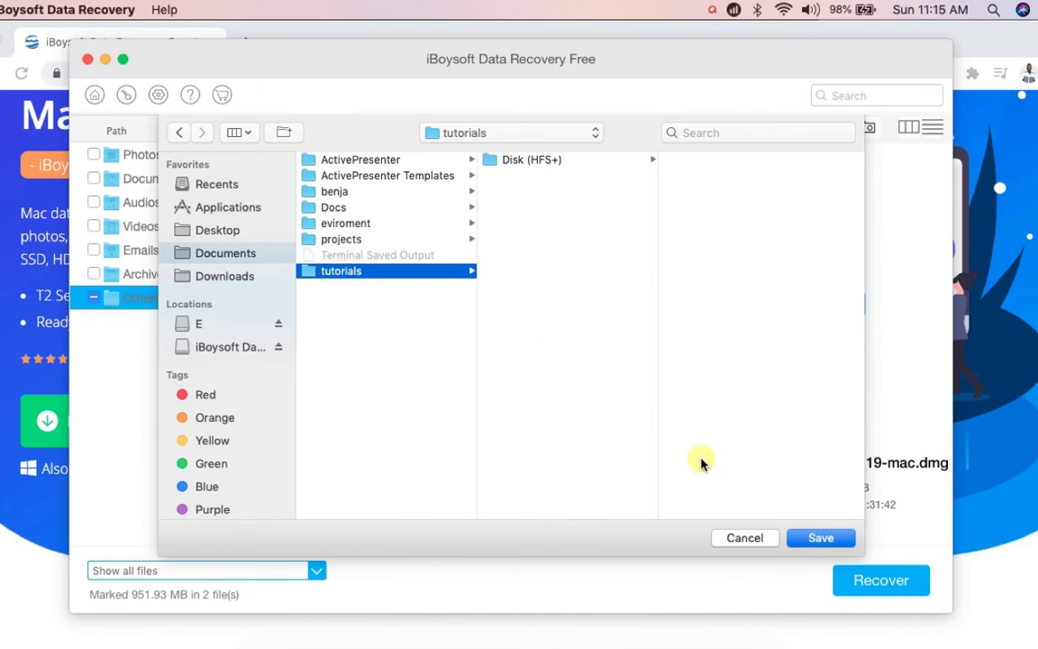
{"action": "left_click", "coordinate": [816, 538]}
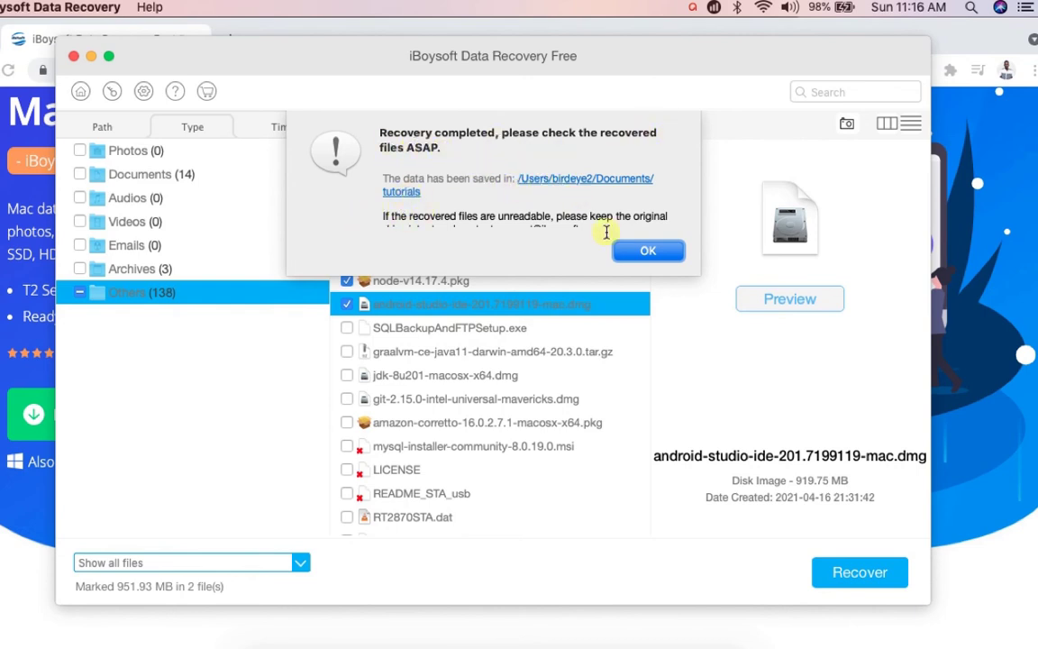
Dismiss the completion notice and open Documents/tutorials/Disk (FAT\FAT32)/Softwares in Finder.
{"action": "left_click", "coordinate": [643, 250]}
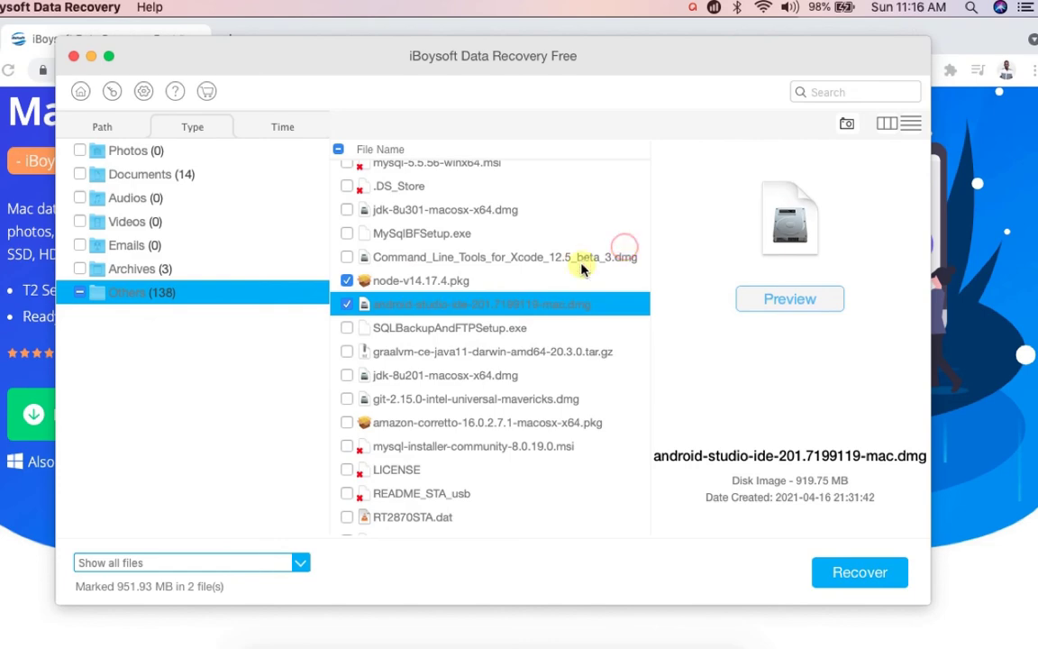
{"action": "left_click", "coordinate": [266, 631]}
{"action": "left_click", "coordinate": [227, 308]}
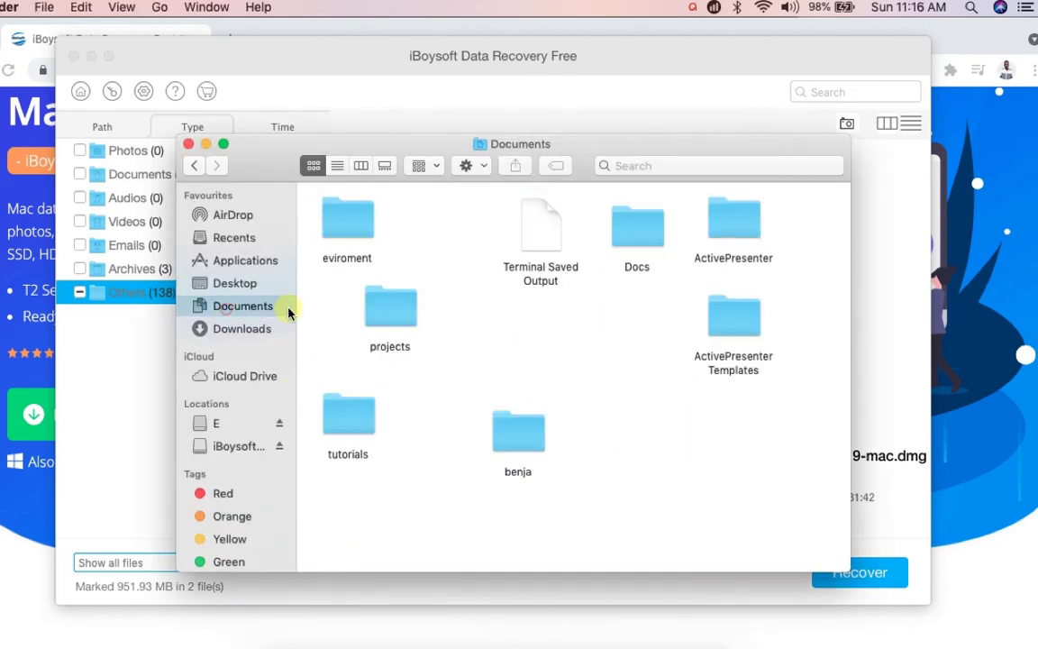
{"action": "double_click", "coordinate": [356, 419]}
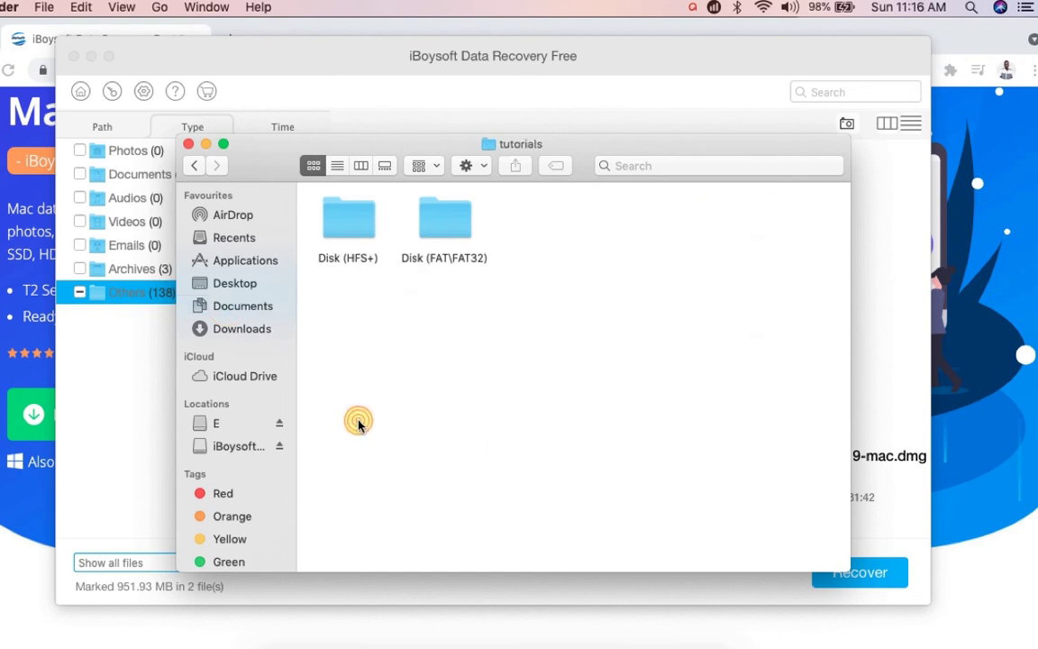
{"action": "left_click", "coordinate": [428, 231]}
{"action": "double_click", "coordinate": [428, 232]}
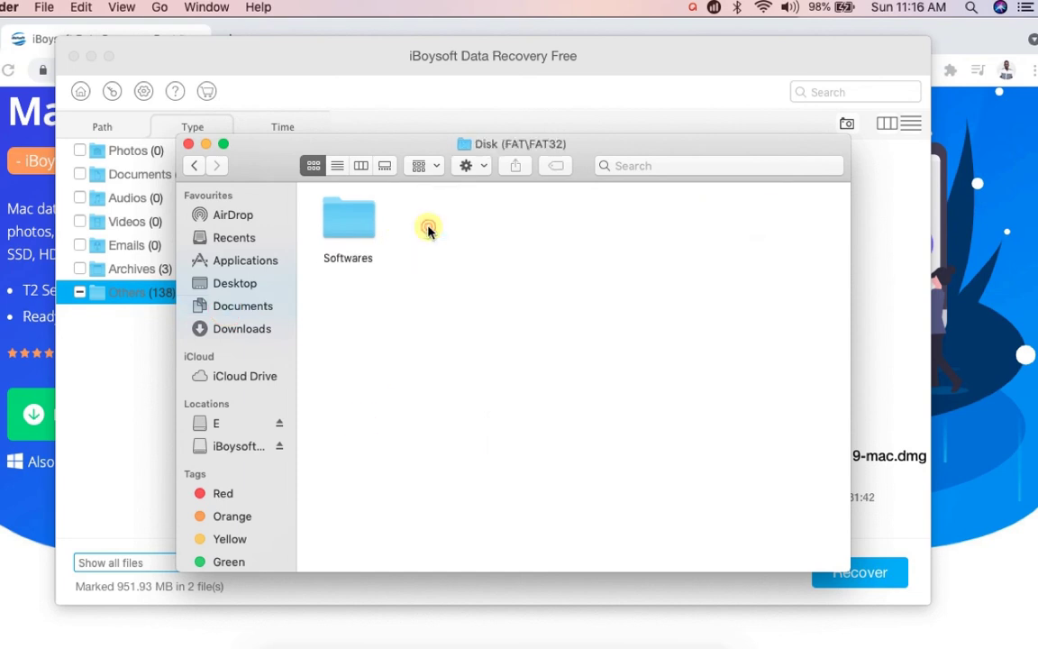
{"action": "double_click", "coordinate": [347, 218]}
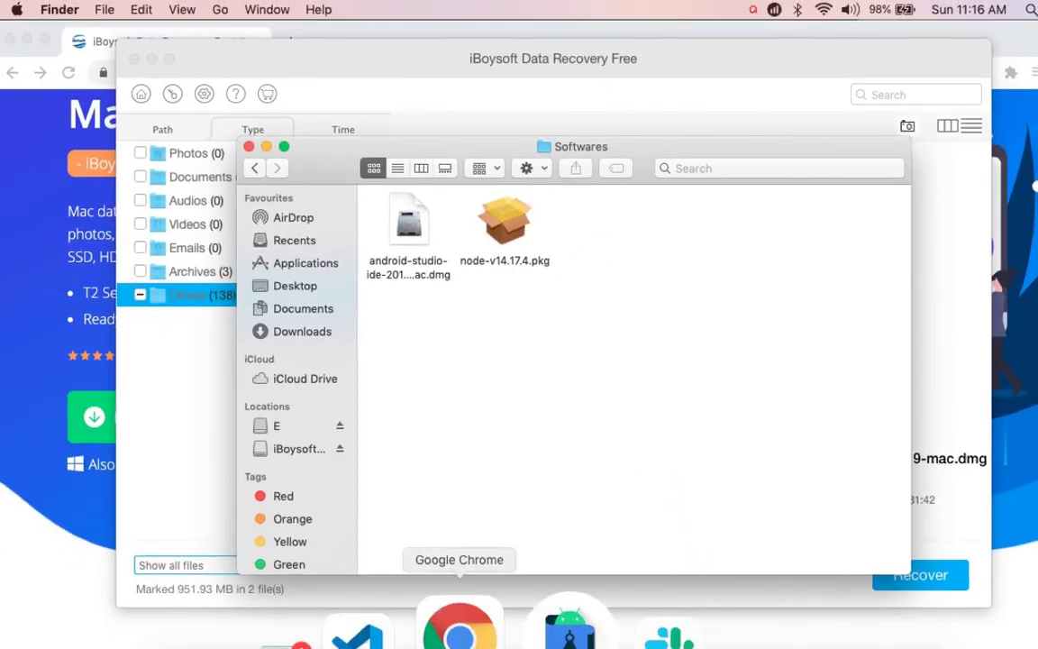
Bring Chrome's iBoysoft product page back to the front and scroll it briefly.
{"action": "left_click", "coordinate": [33, 270]}
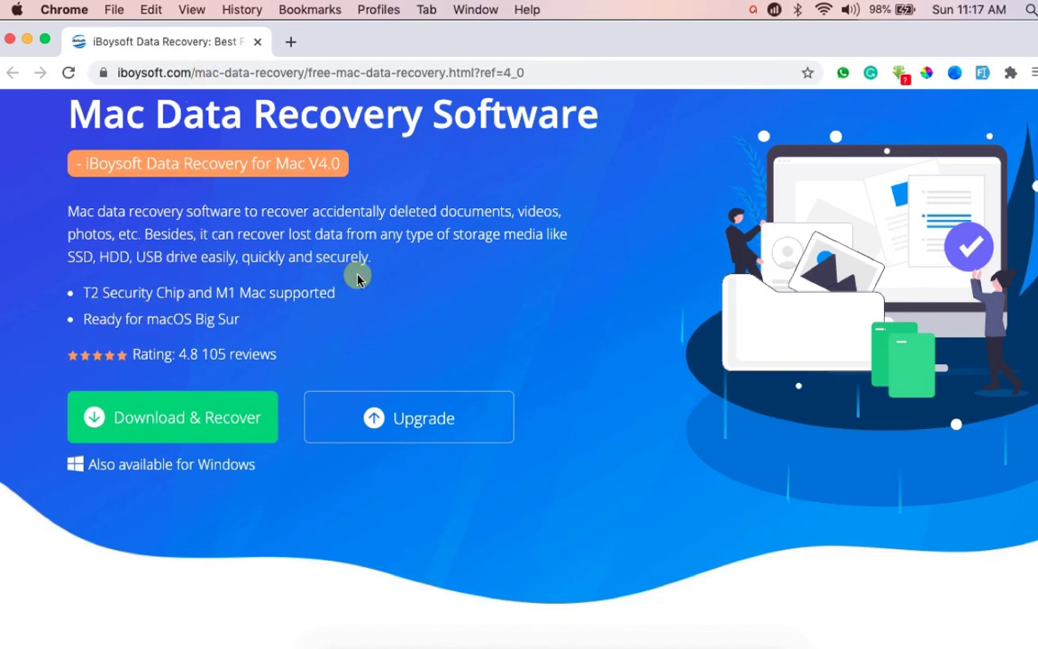
{"action": "scroll", "coordinate": [556, 506], "scroll_direction": "down", "scroll_amount": 3}
{"action": "scroll", "coordinate": [555, 503], "scroll_direction": "up", "scroll_amount": 3}
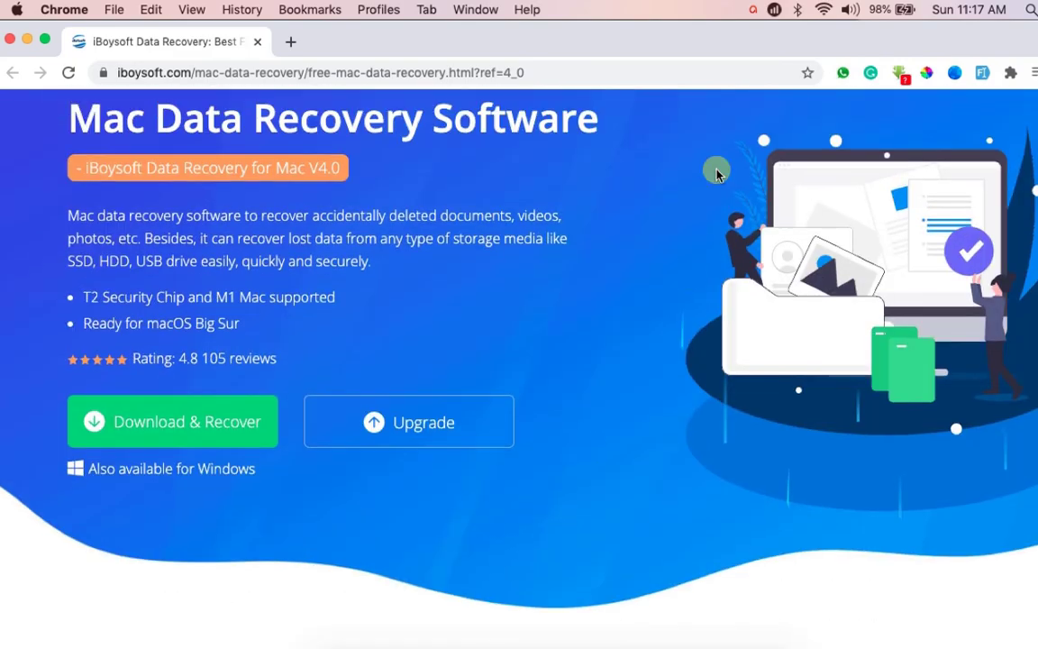